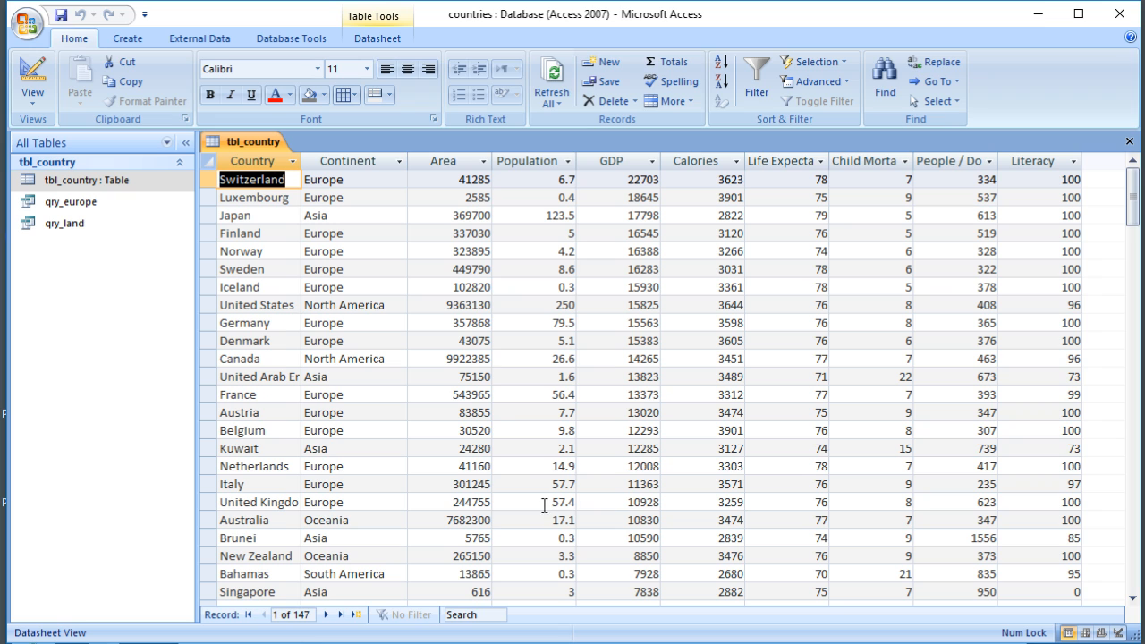
# Create a new query in Design view based on tbl_country and enlarge the table's field list to show all fields.
pyautogui.click(134, 41)
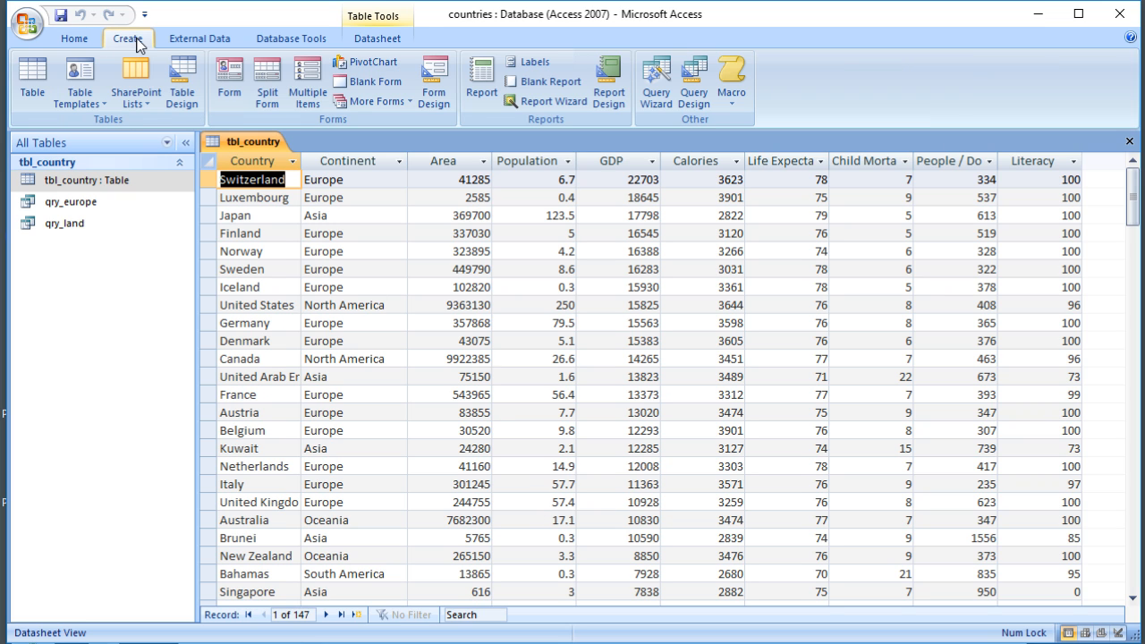
pyautogui.click(695, 94)
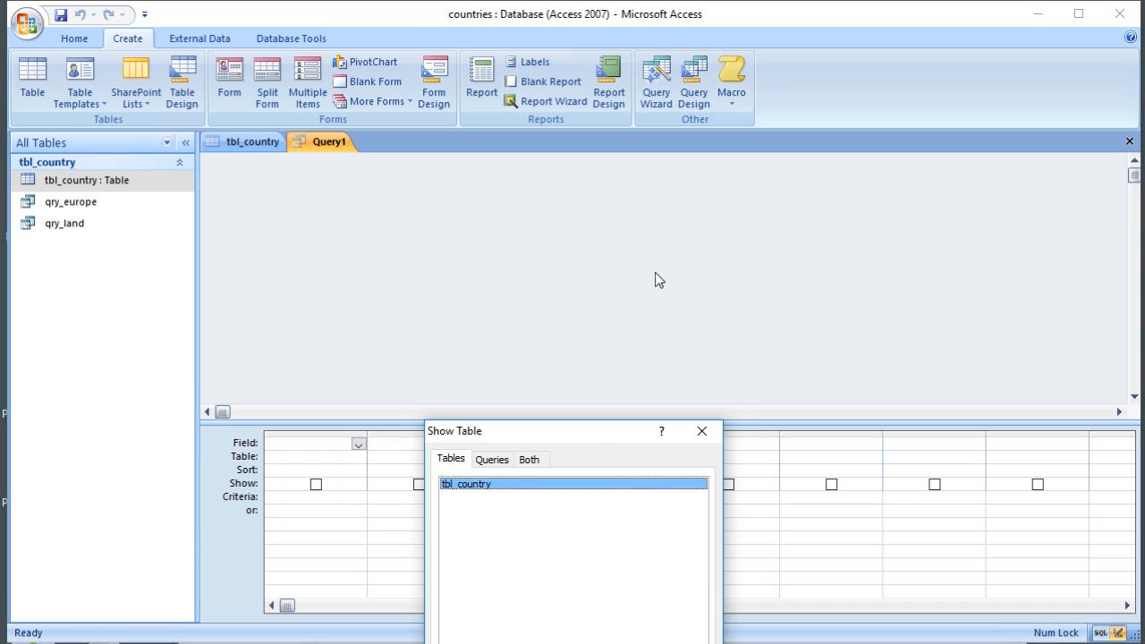
pyautogui.moveTo(591, 435); pyautogui.dragTo(591, 207)
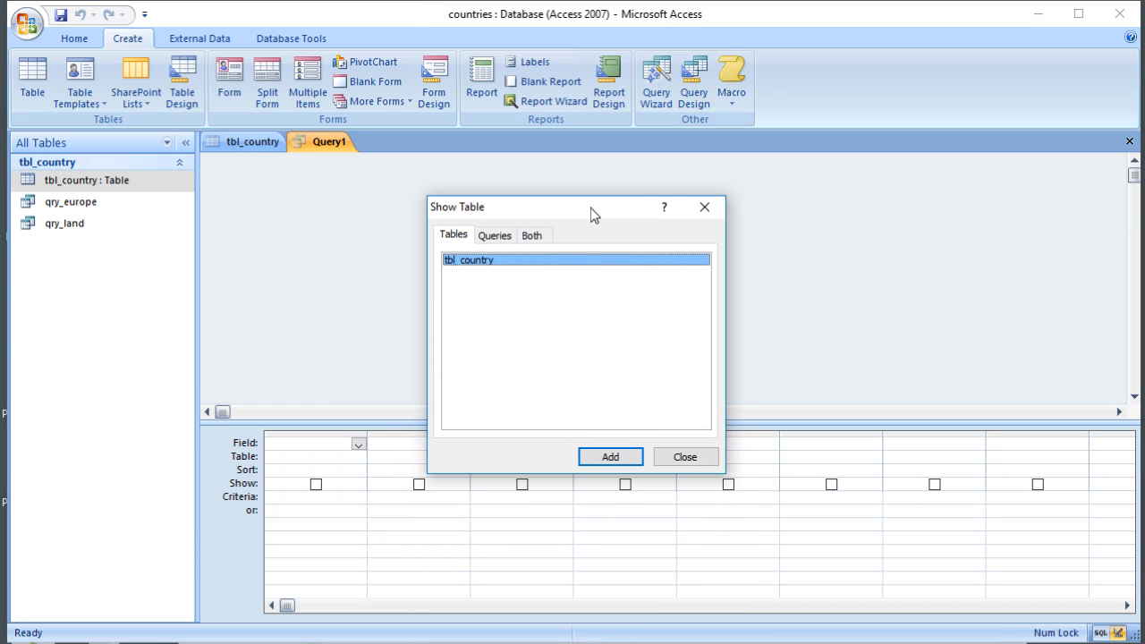
pyautogui.doubleClick(575, 261)
pyautogui.click(678, 458)
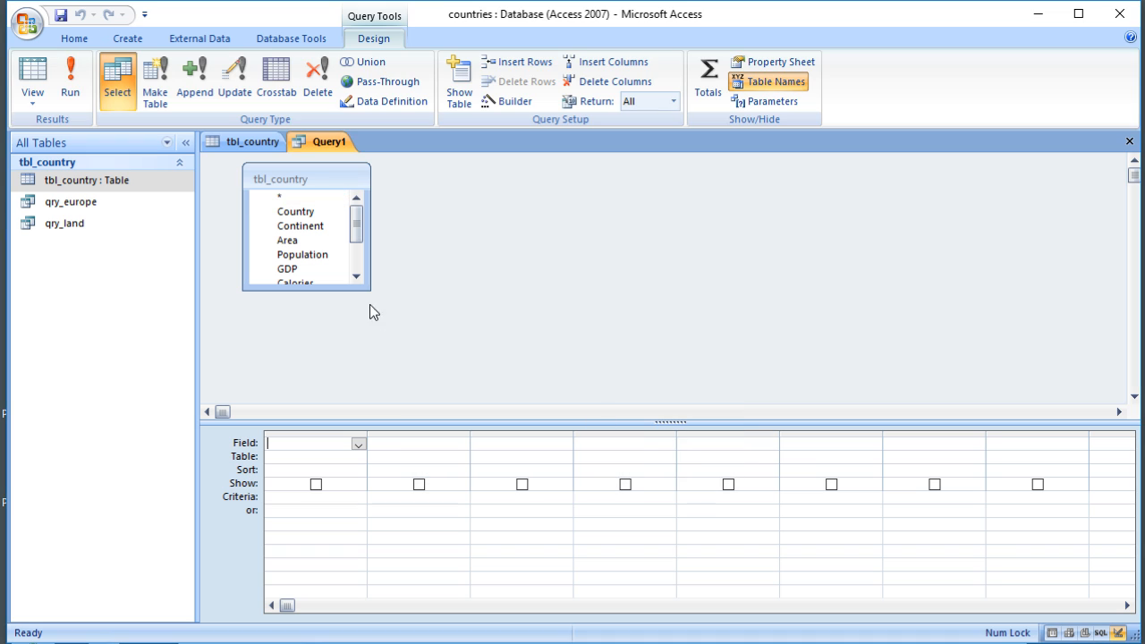
pyautogui.moveTo(369, 288); pyautogui.dragTo(428, 368)
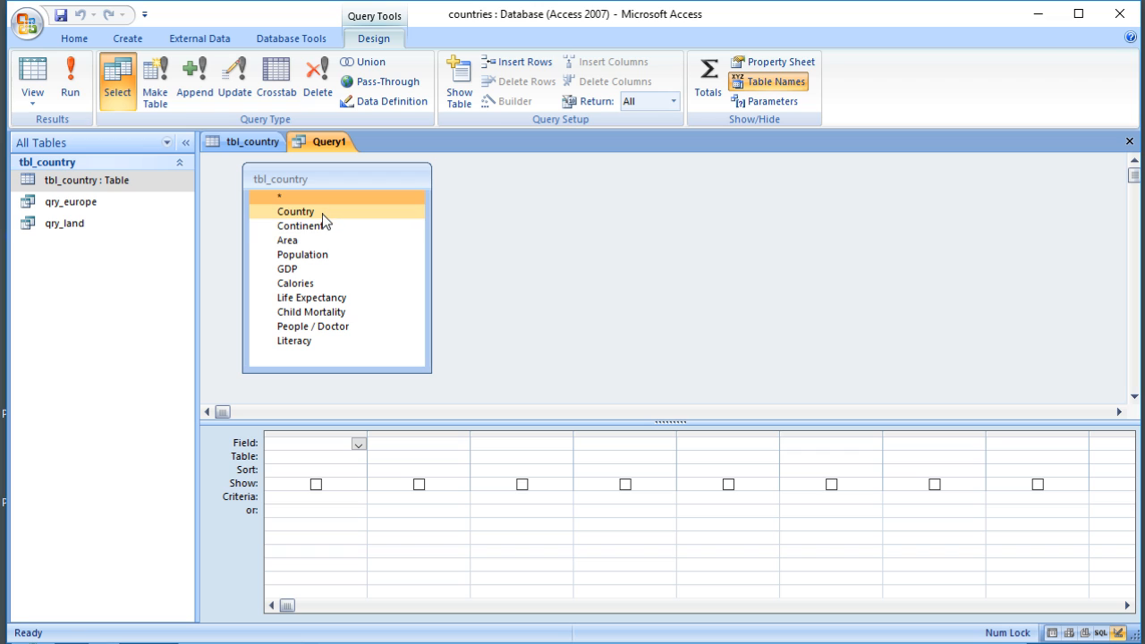
# Add the Continent field to the first query column and view the query results.
pyautogui.click(361, 447)
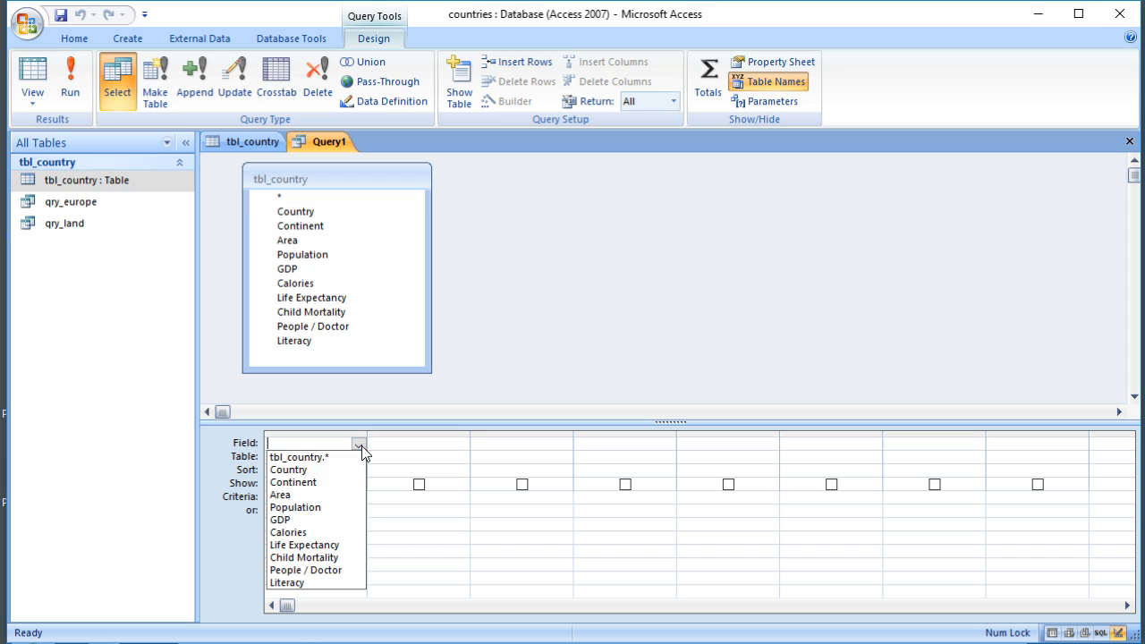
pyautogui.click(316, 484)
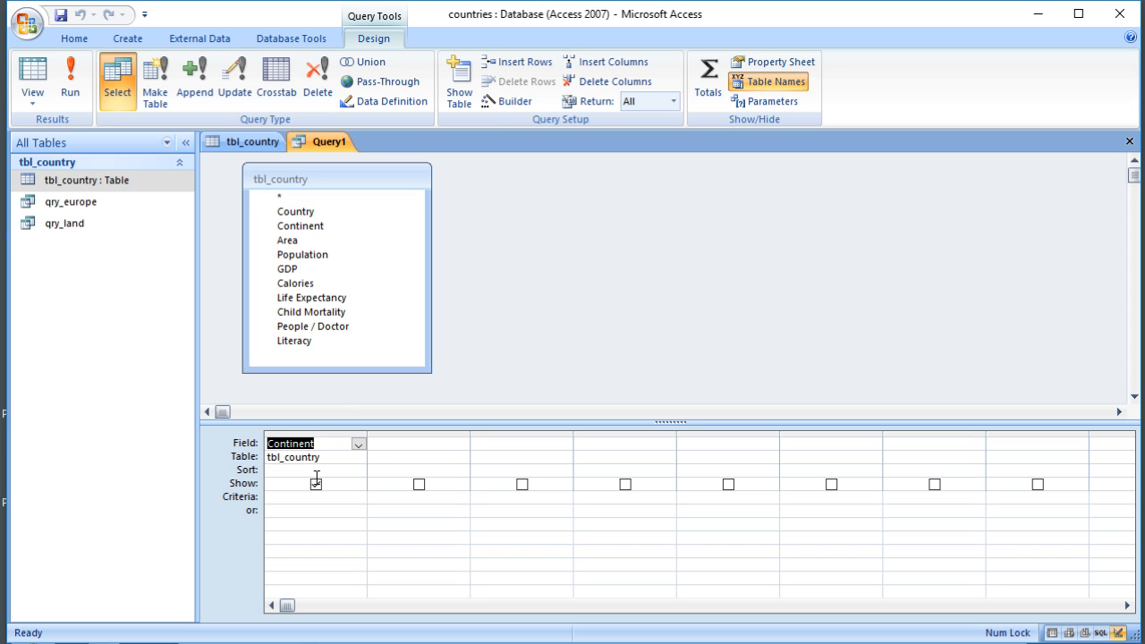
pyautogui.click(34, 81)
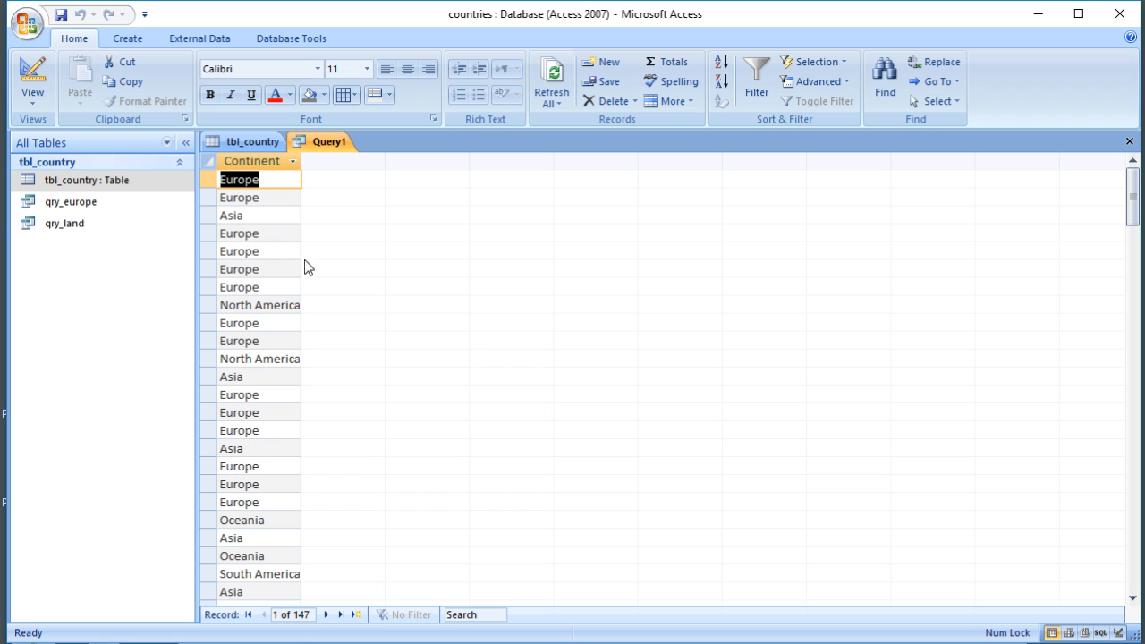
# Group the query by Continent using Totals, view the results and widen the Continent column to fit its names.
pyautogui.click(32, 76)
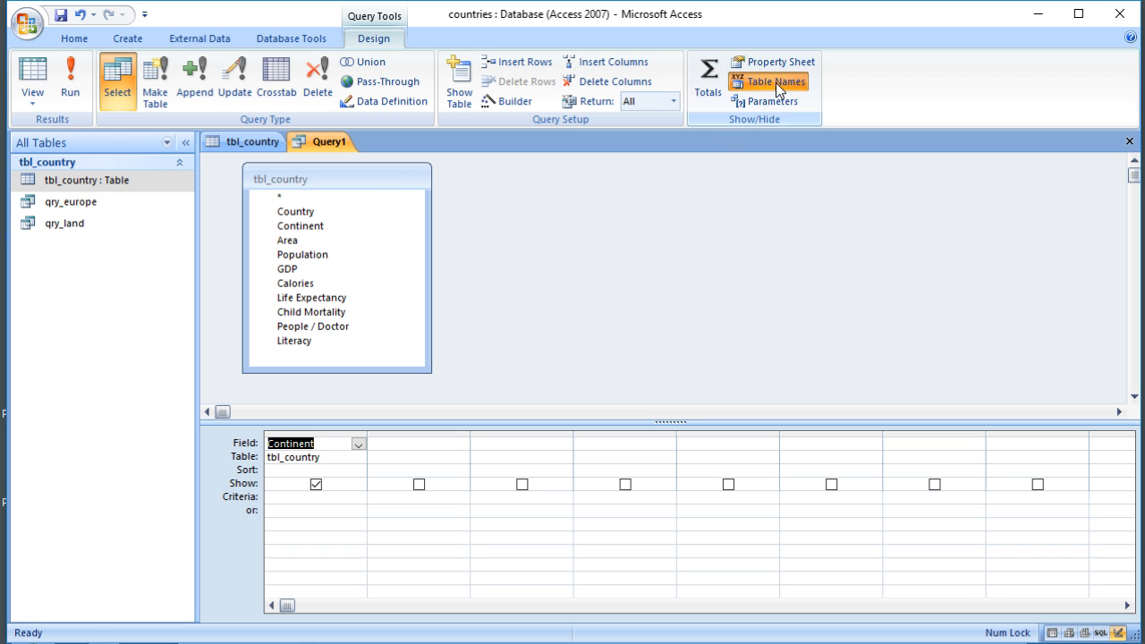
pyautogui.click(711, 78)
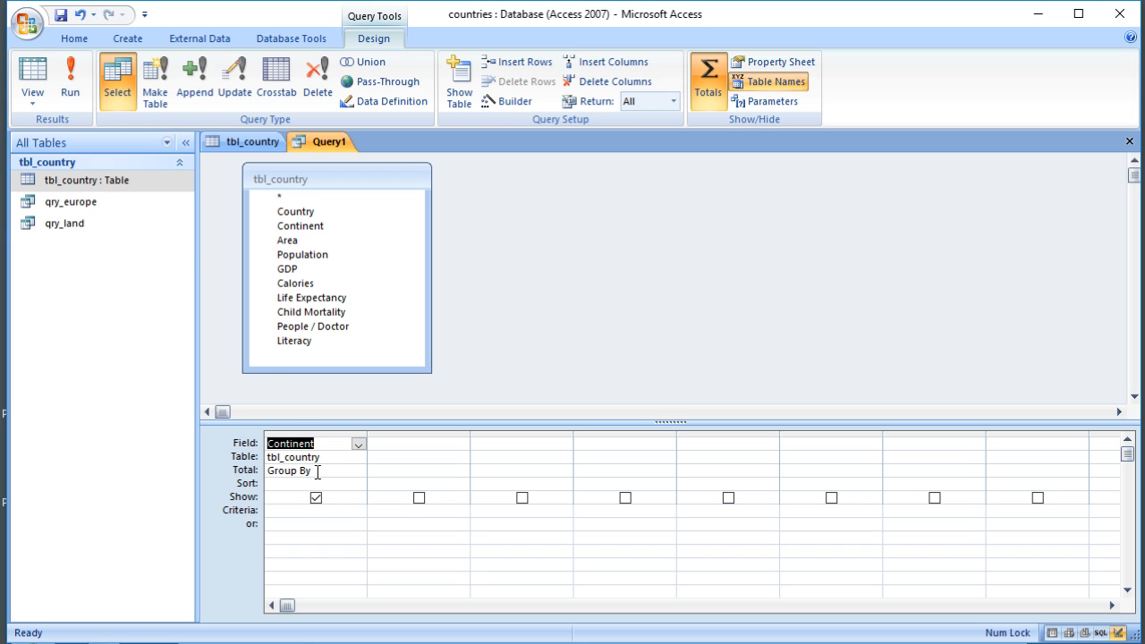
pyautogui.click(33, 75)
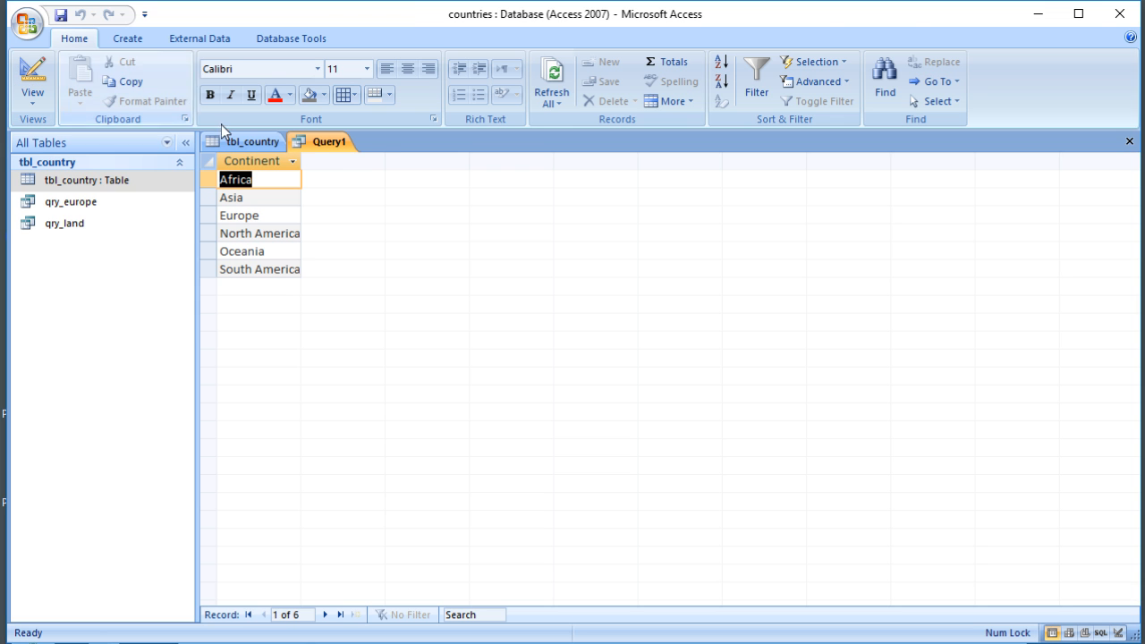
pyautogui.moveTo(301, 161); pyautogui.dragTo(321, 161)
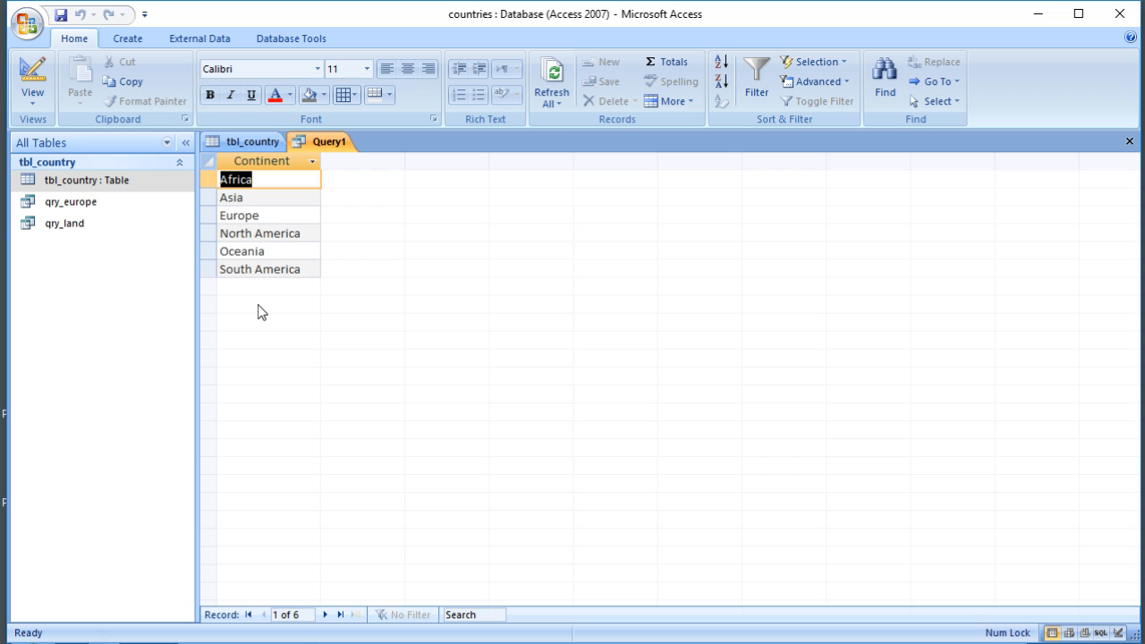
# Add the Country field to the query grouped alongside Continent and view the results.
pyautogui.click(32, 73)
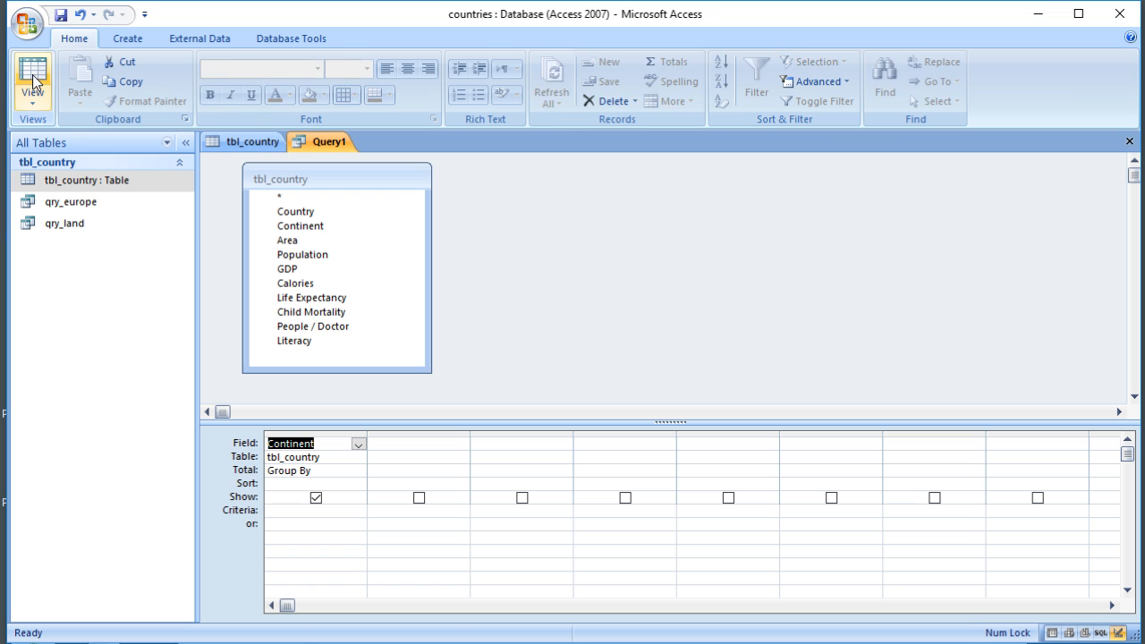
pyautogui.doubleClick(304, 213)
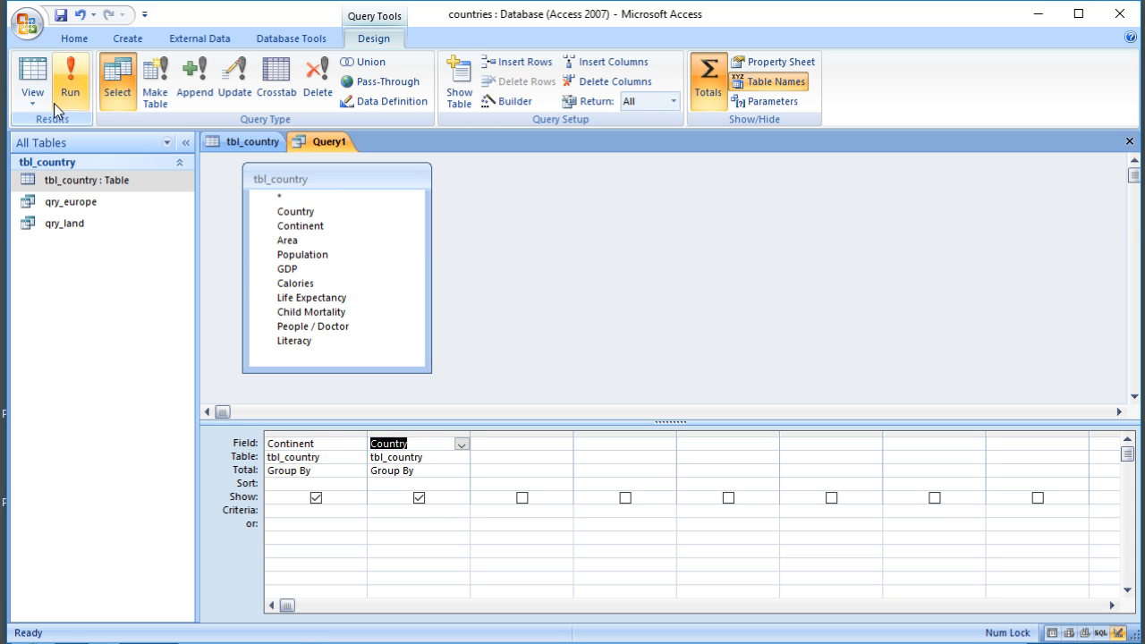
pyautogui.click(30, 87)
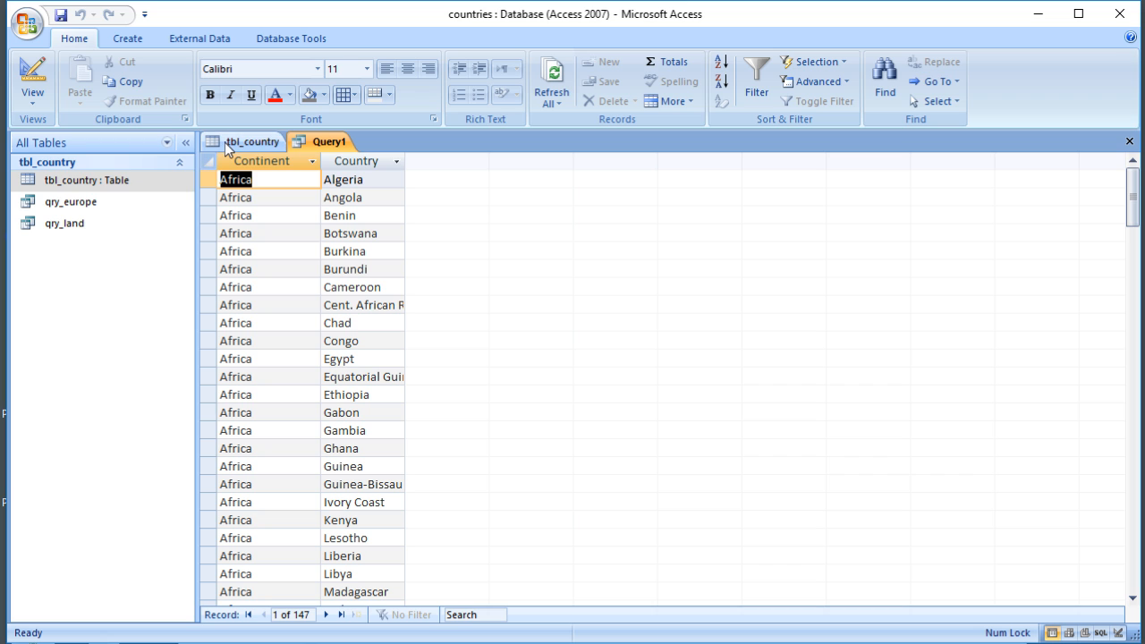
# Set the Country column's total to Count and view the number of countries per continent.
pyautogui.click(29, 72)
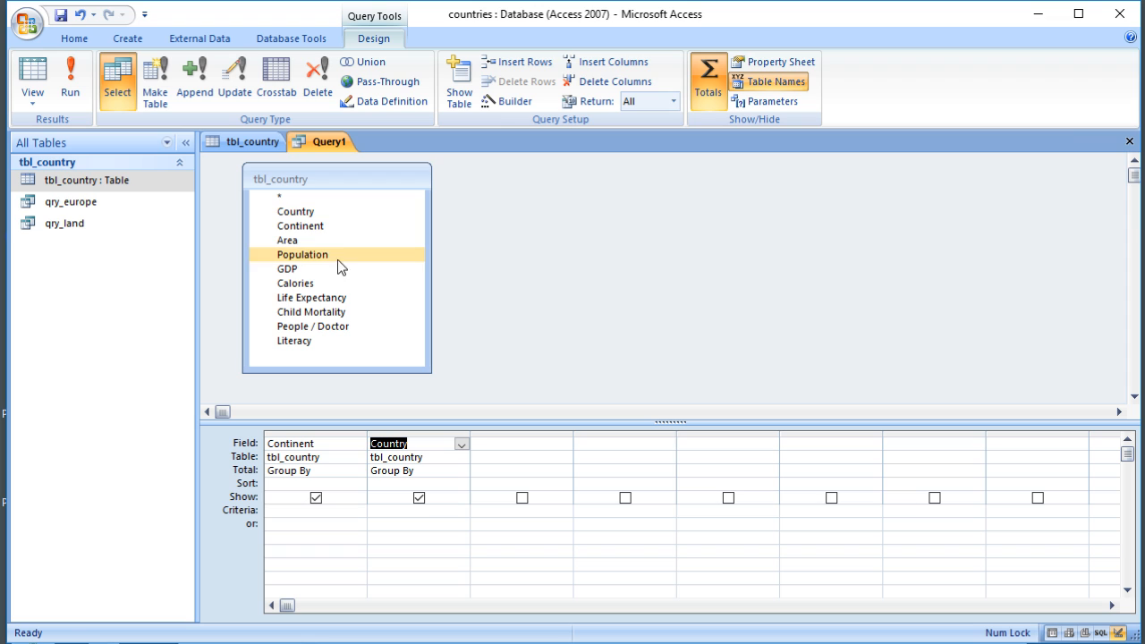
pyautogui.click(427, 470)
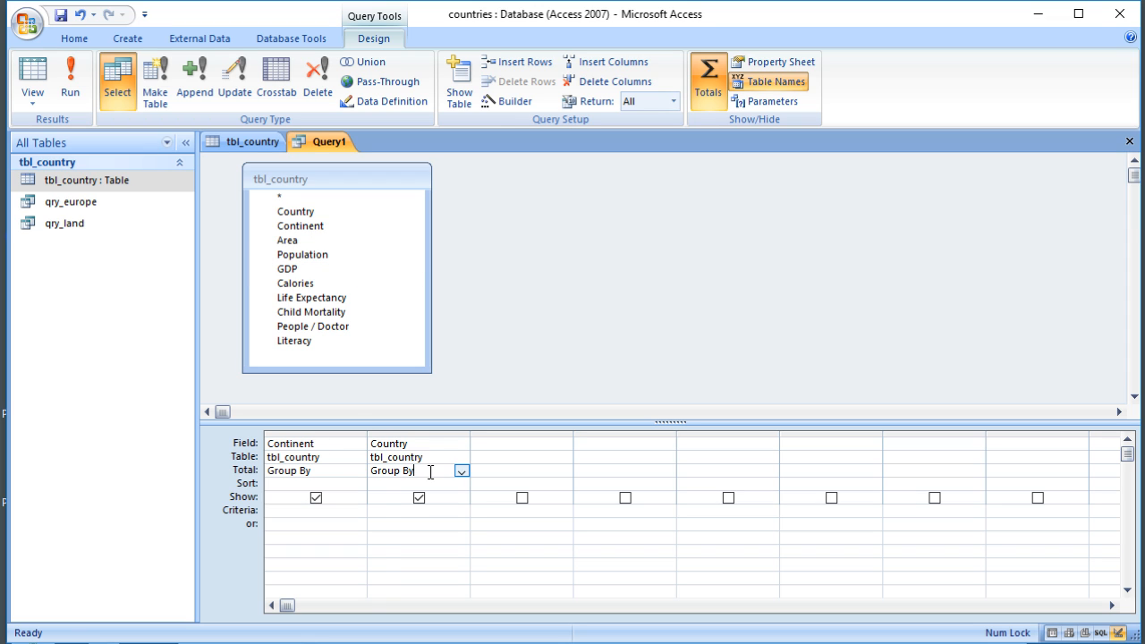
pyautogui.click(462, 472)
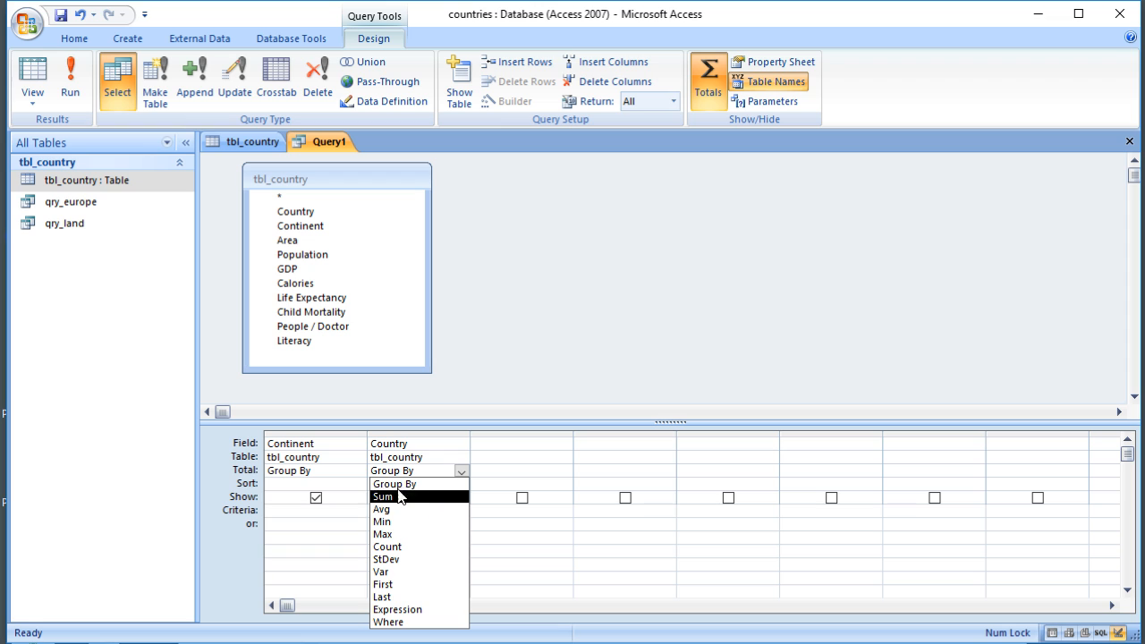
pyautogui.click(407, 547)
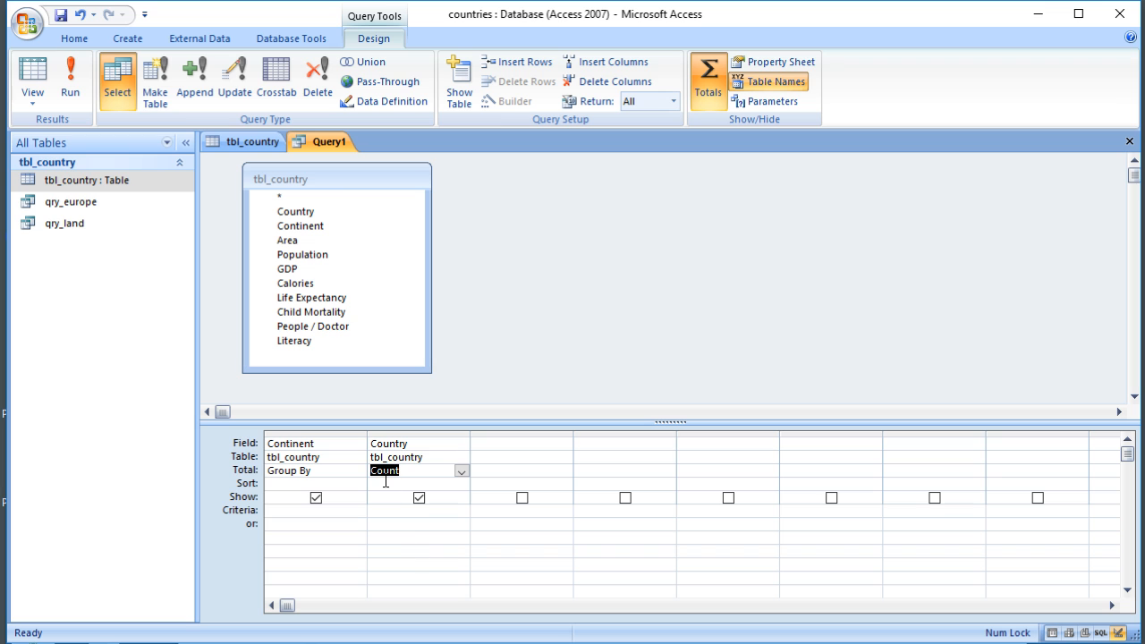
pyautogui.click(33, 79)
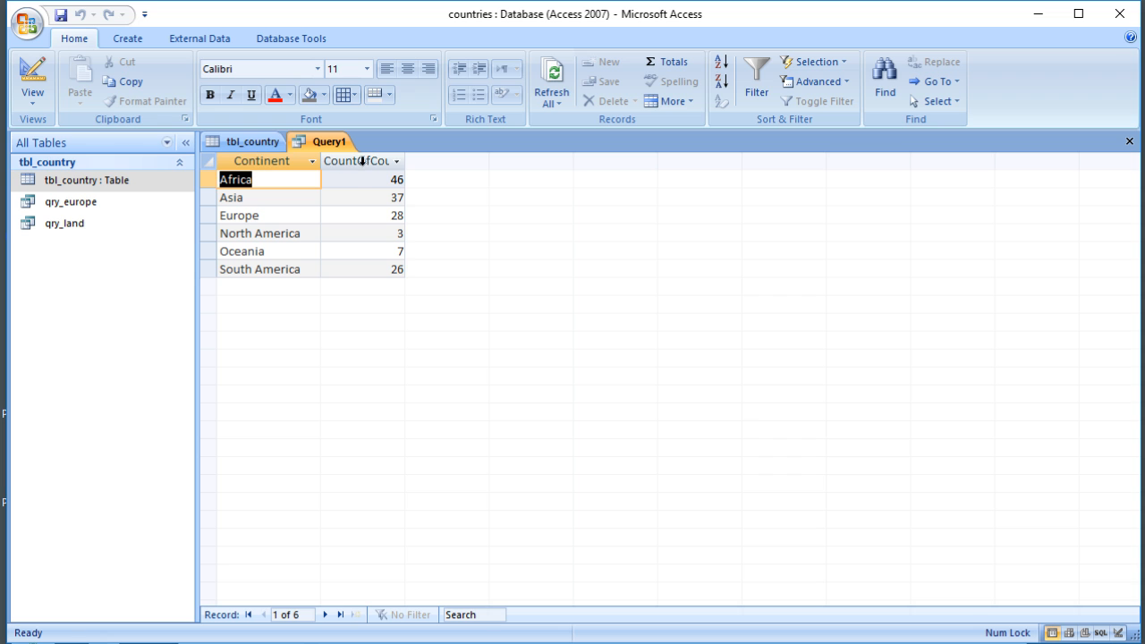
# Give the counted Country column the alias "count" and view the renamed column in the results.
pyautogui.click(25, 79)
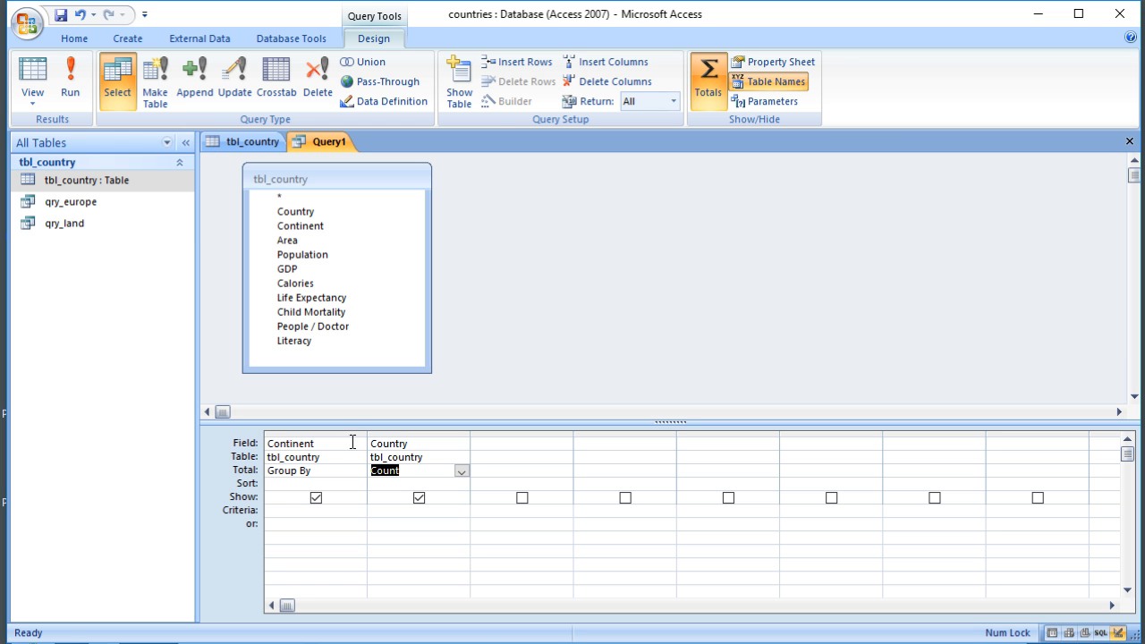
pyautogui.click(372, 443)
pyautogui.click(372, 443)
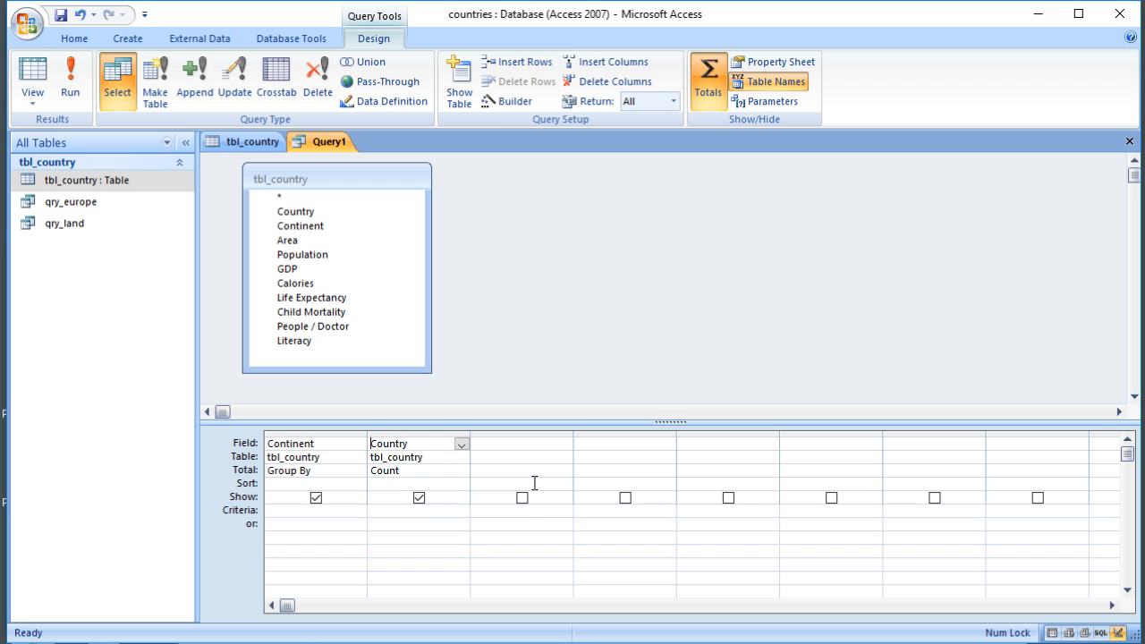
pyautogui.write('count:')
pyautogui.click(34, 81)
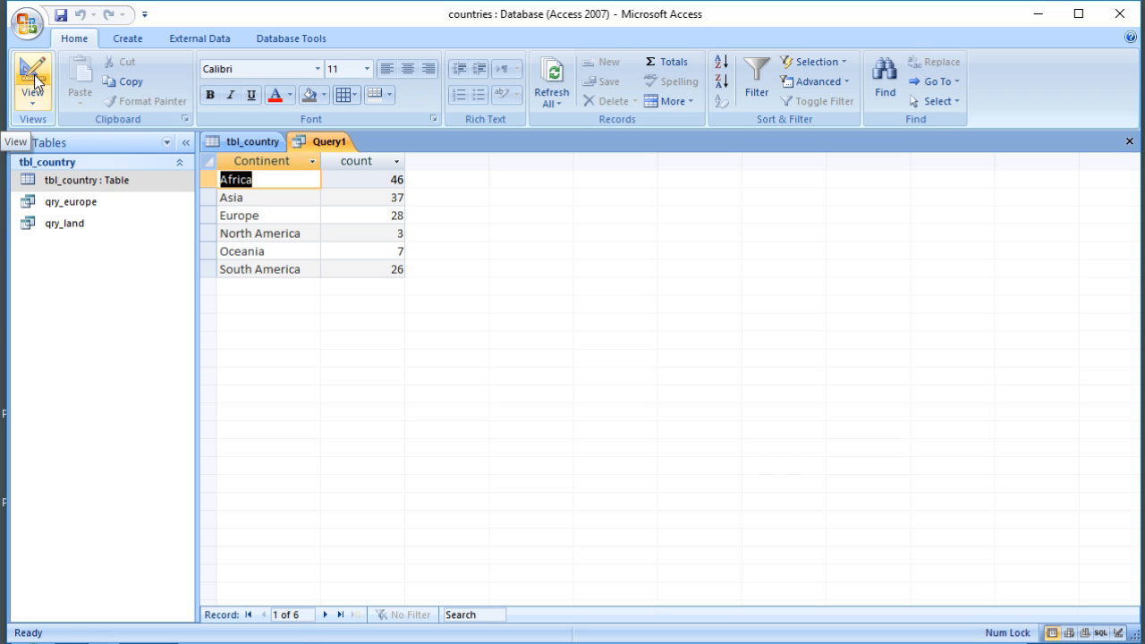
# Delete the counted Country column from the query design.
pyautogui.click(34, 80)
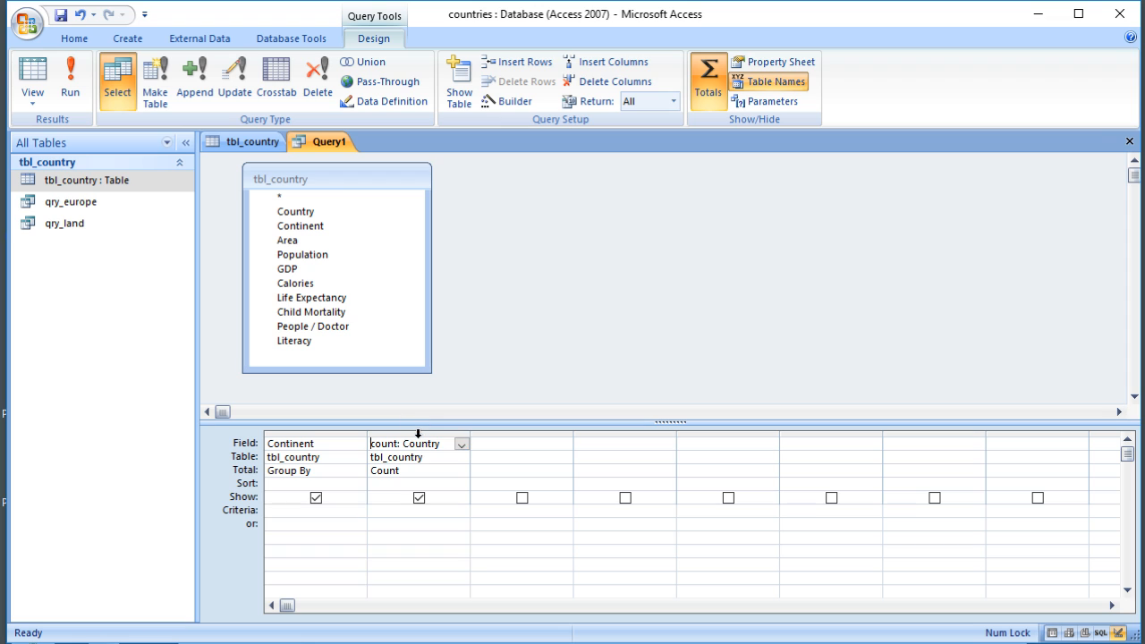
pyautogui.click(427, 436)
pyautogui.press('Delete')
# Add Life Expectancy with an Avg total, view the results and fit the average column's width to its contents.
pyautogui.click(332, 313)
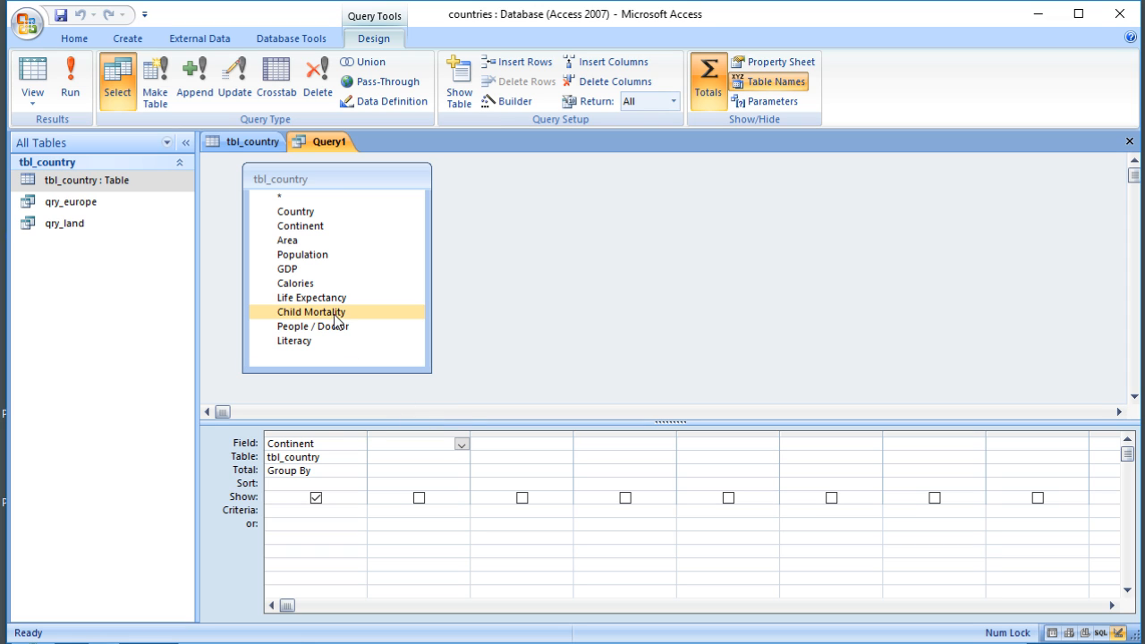
pyautogui.doubleClick(332, 300)
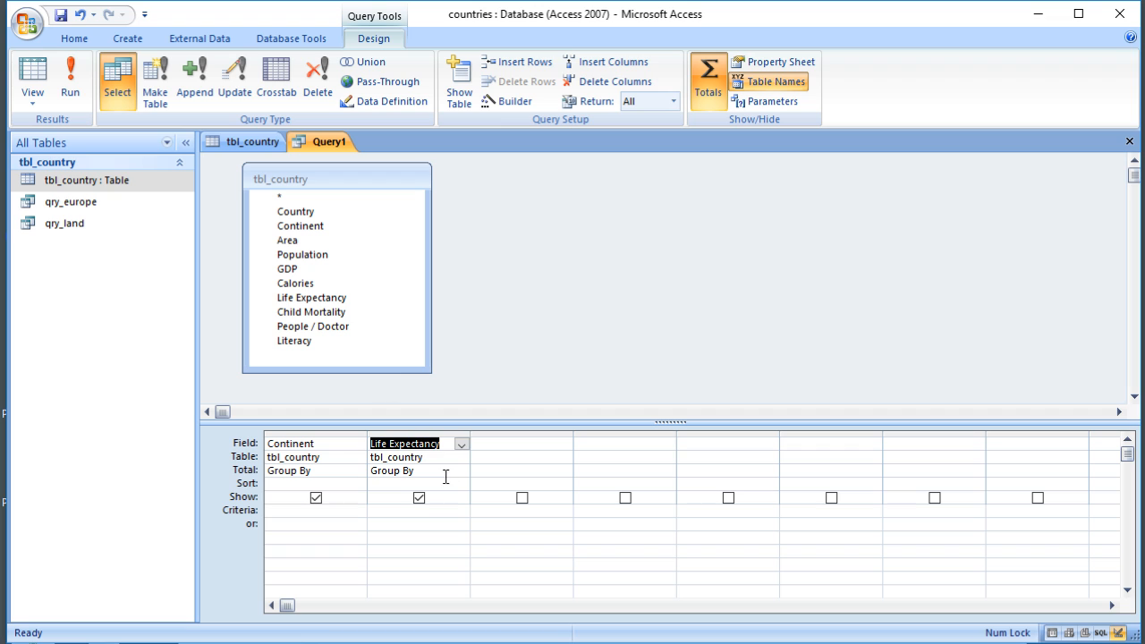
pyautogui.click(445, 472)
pyautogui.click(462, 471)
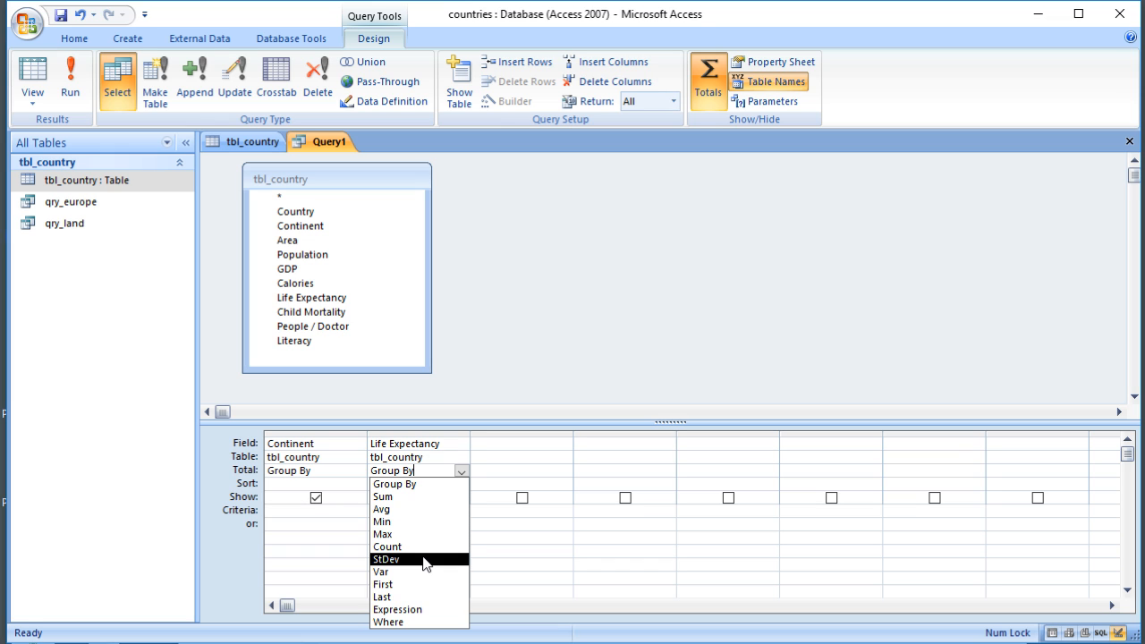
pyautogui.click(412, 509)
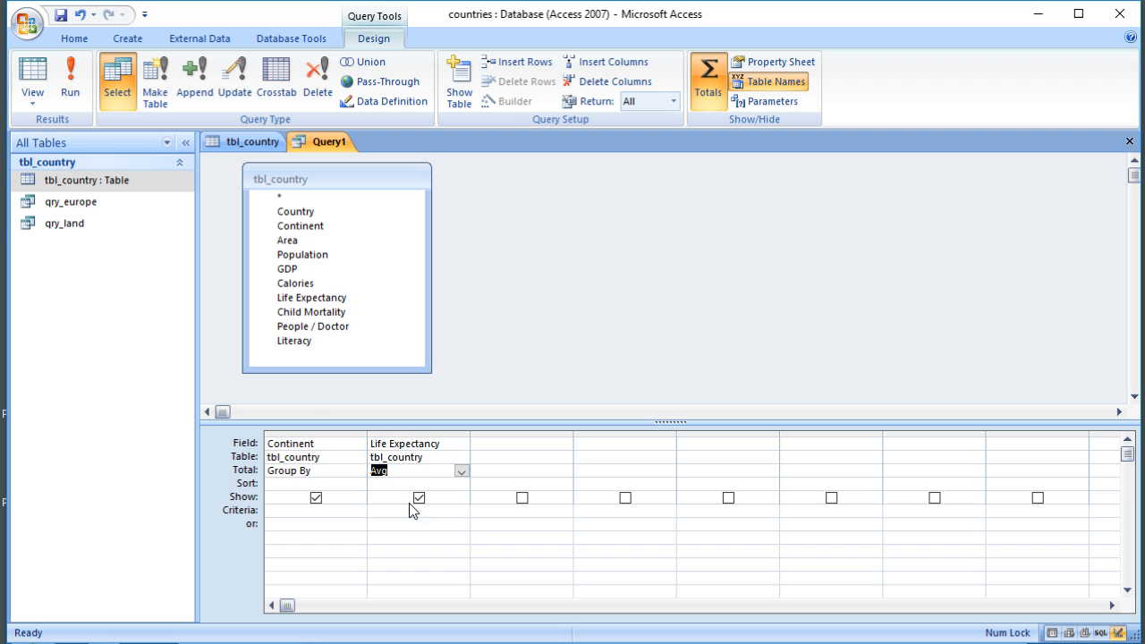
pyautogui.click(32, 76)
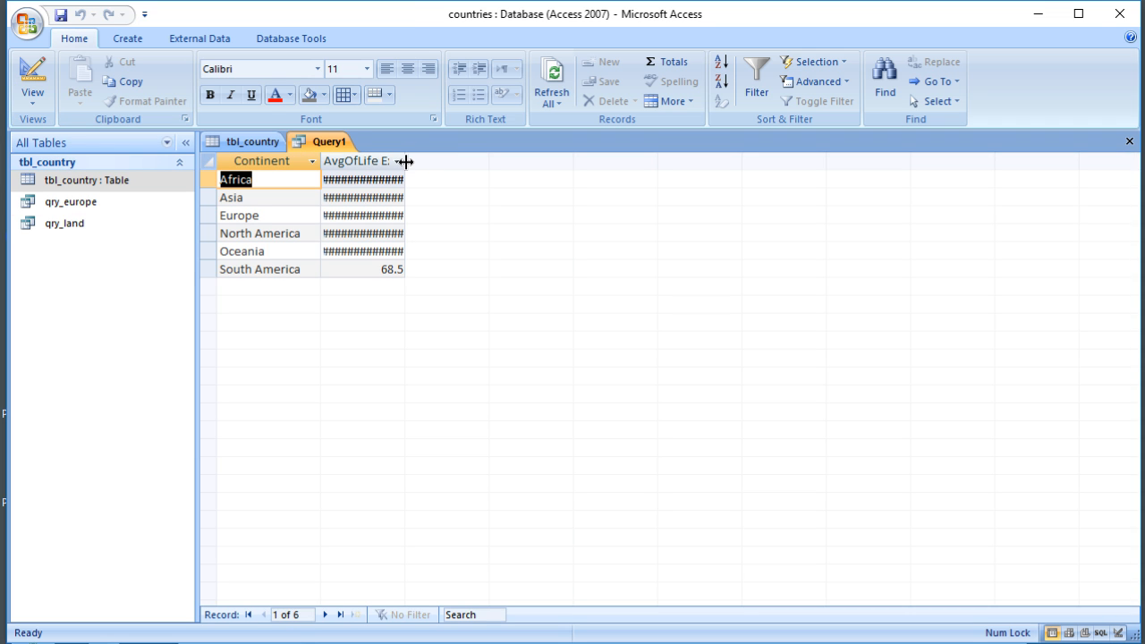
pyautogui.doubleClick(404, 161)
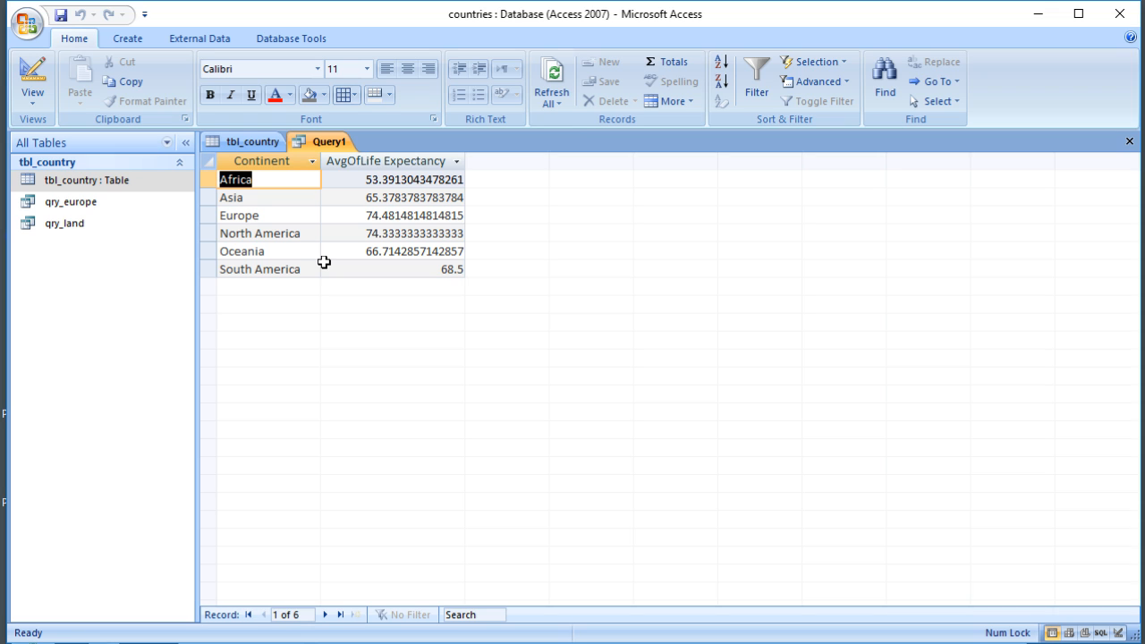
# Delete the Life Expectancy column from the query design.
pyautogui.click(33, 79)
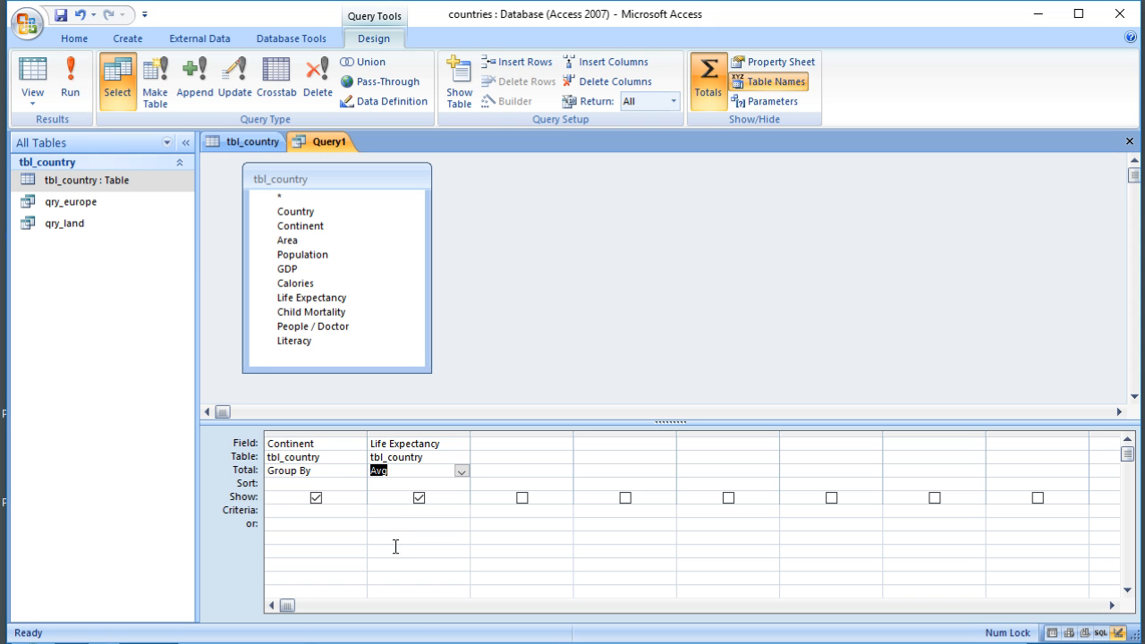
pyautogui.click(394, 435)
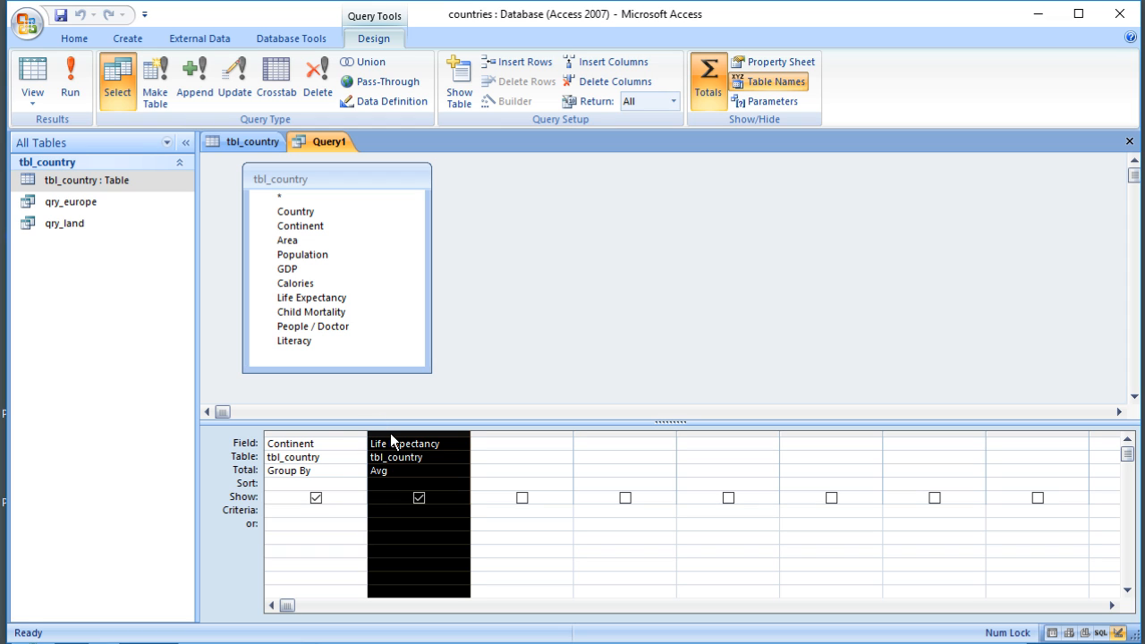
pyautogui.press('Delete')
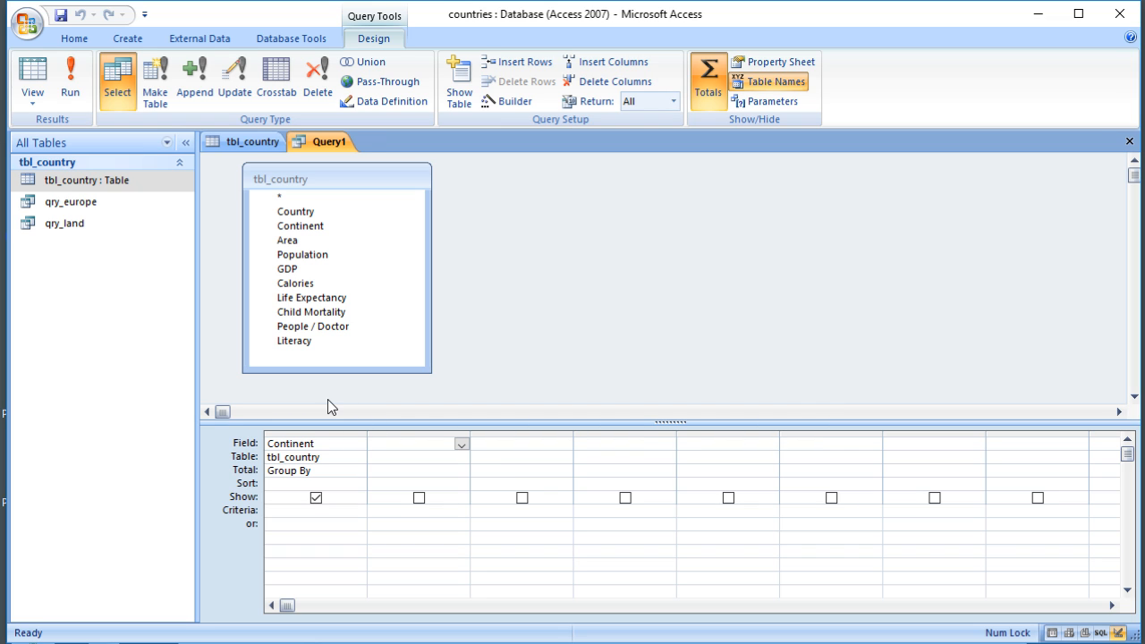
# Add the Country field to the query again and set its total to Count.
pyautogui.doubleClick(324, 214)
pyautogui.click(453, 472)
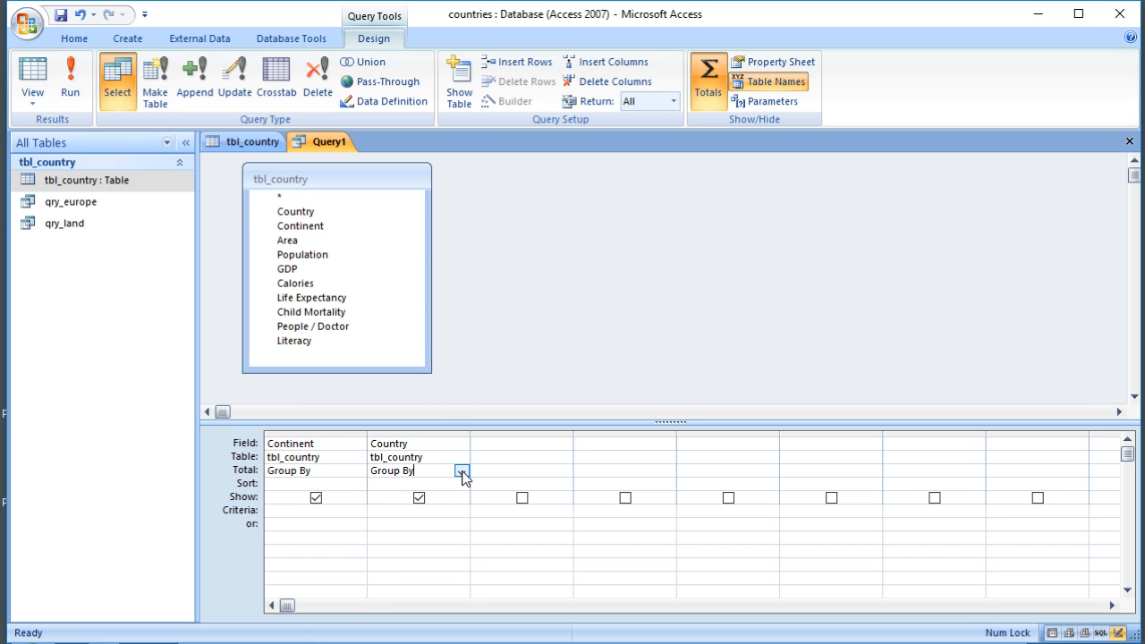
pyautogui.click(462, 472)
pyautogui.click(447, 542)
# Add the Literacy field to the query with the criterion 100 and set its total to Where.
pyautogui.doubleClick(306, 342)
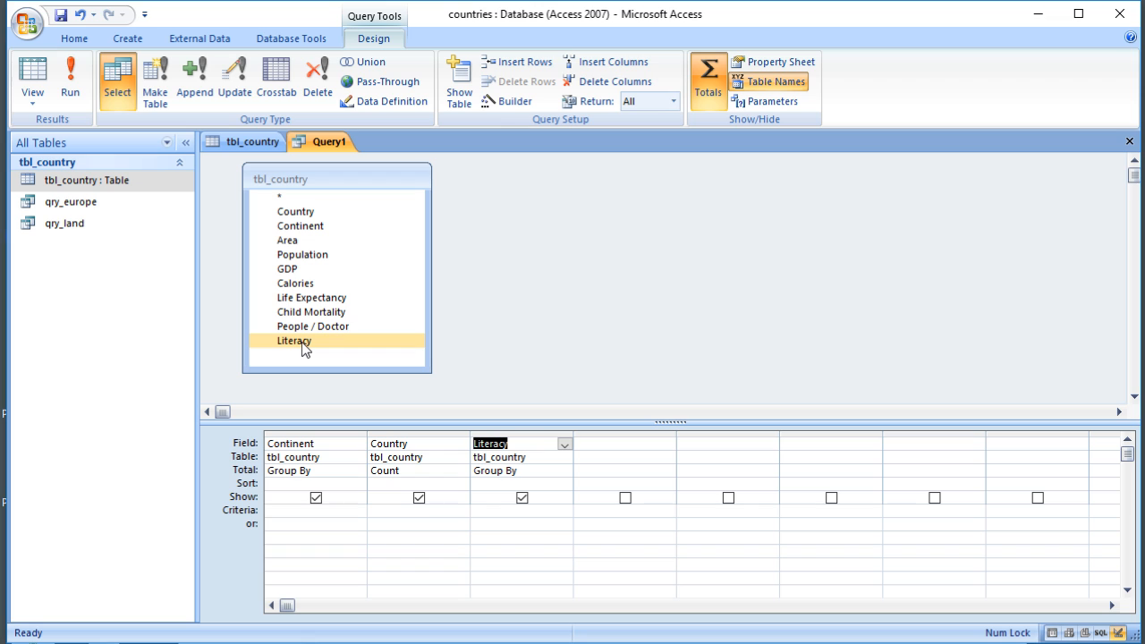
pyautogui.click(505, 514)
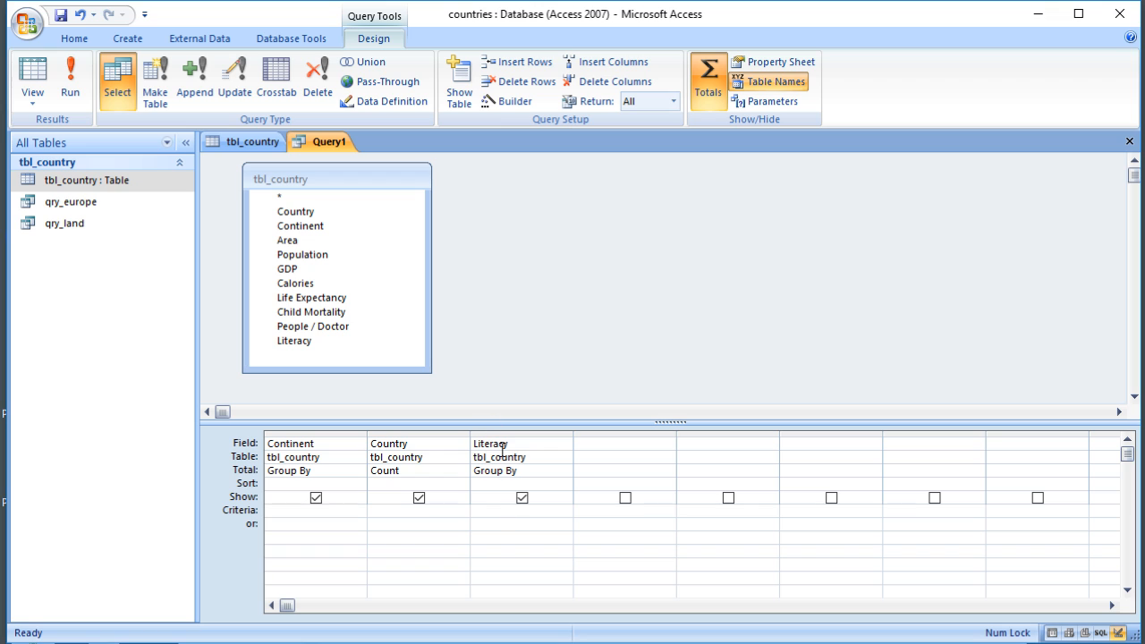
pyautogui.write('100')
pyautogui.click(545, 467)
pyautogui.click(564, 472)
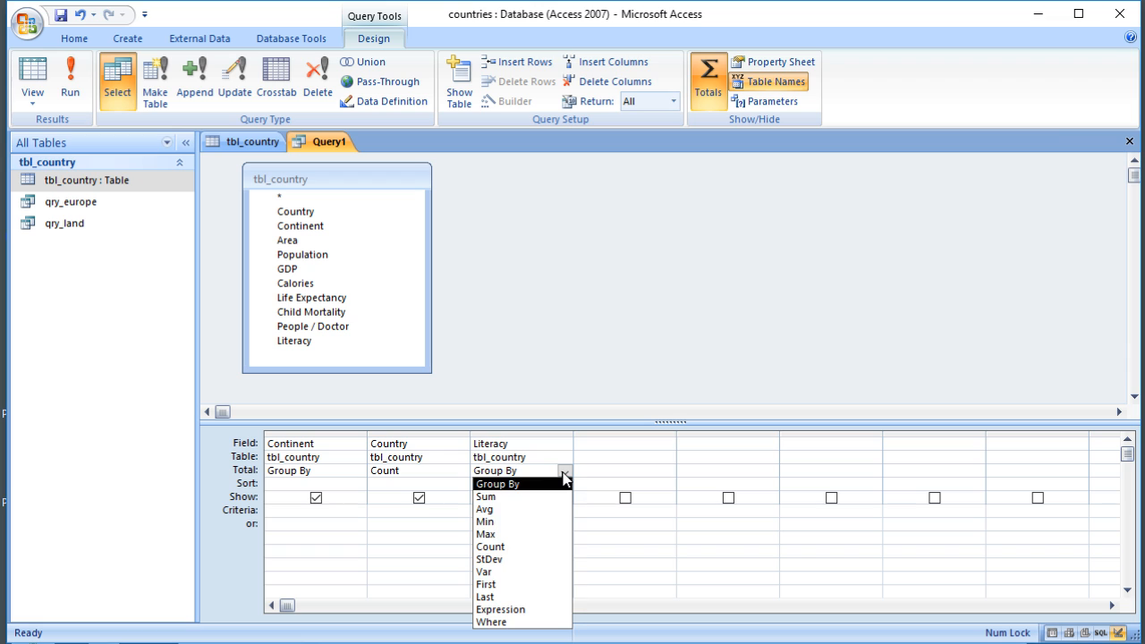
pyautogui.click(520, 624)
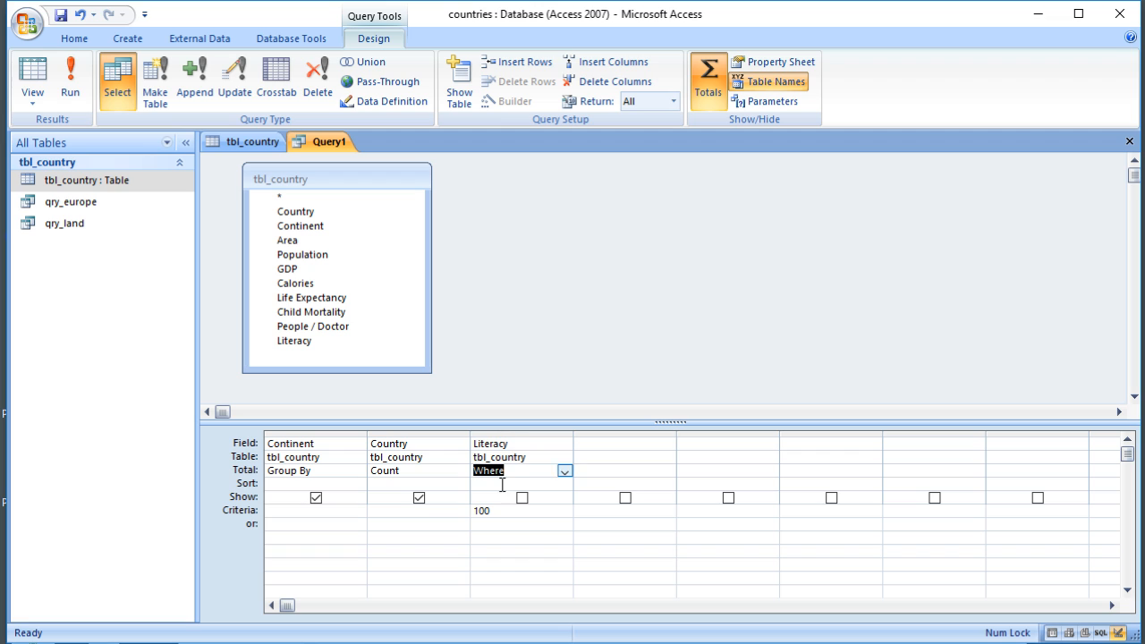
# View the results of the query filtered by literacy and return to its design.
pyautogui.click(508, 516)
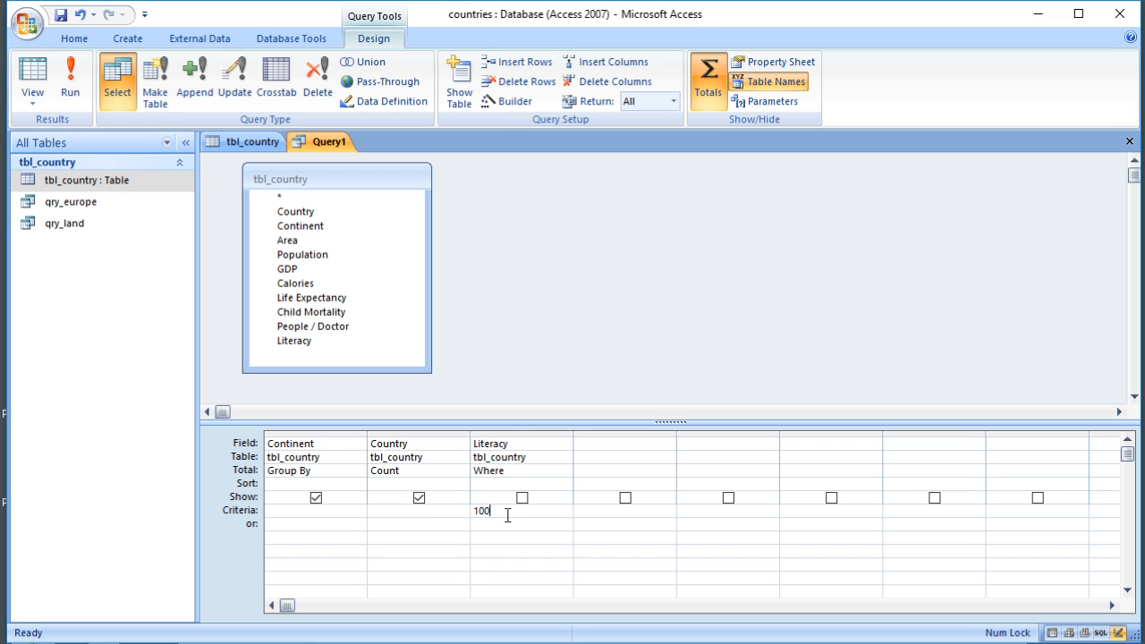
pyautogui.click(36, 76)
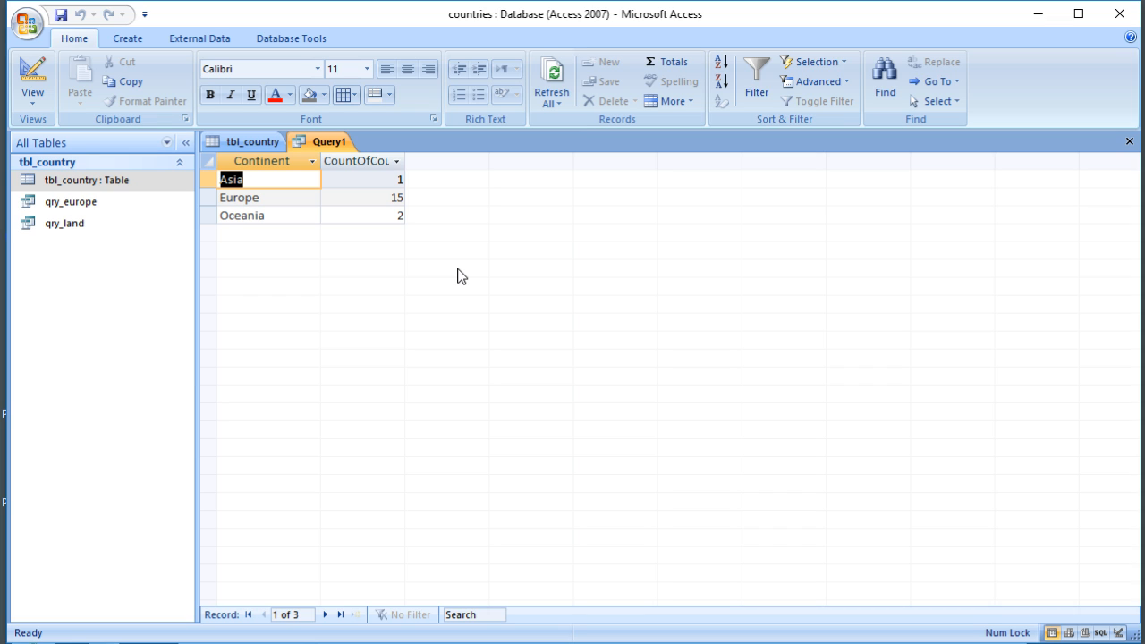
pyautogui.click(45, 88)
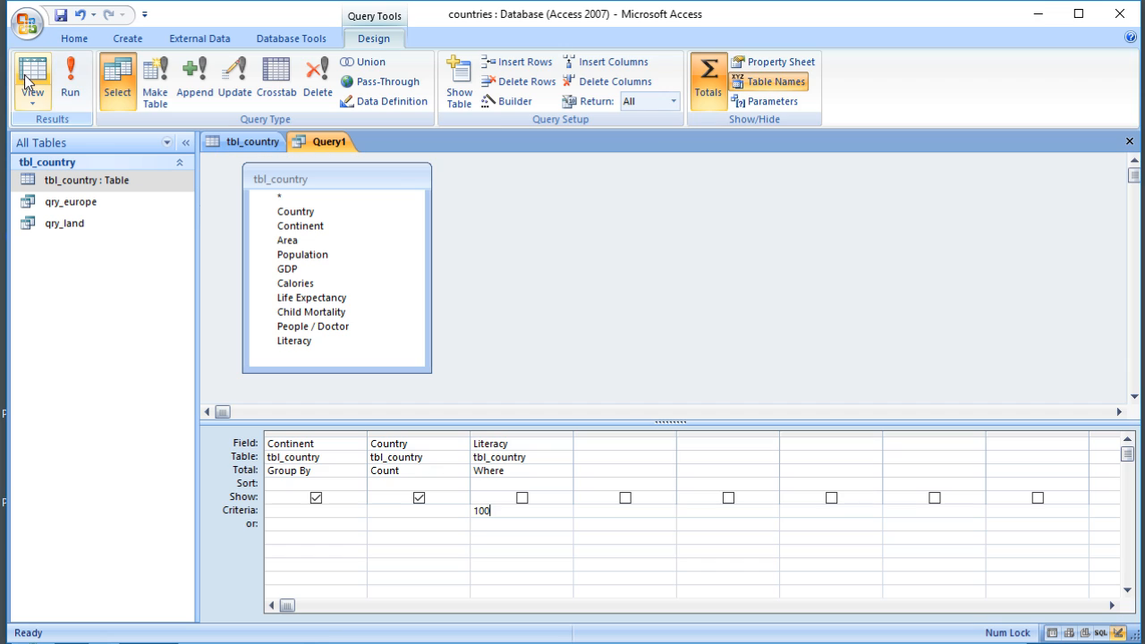